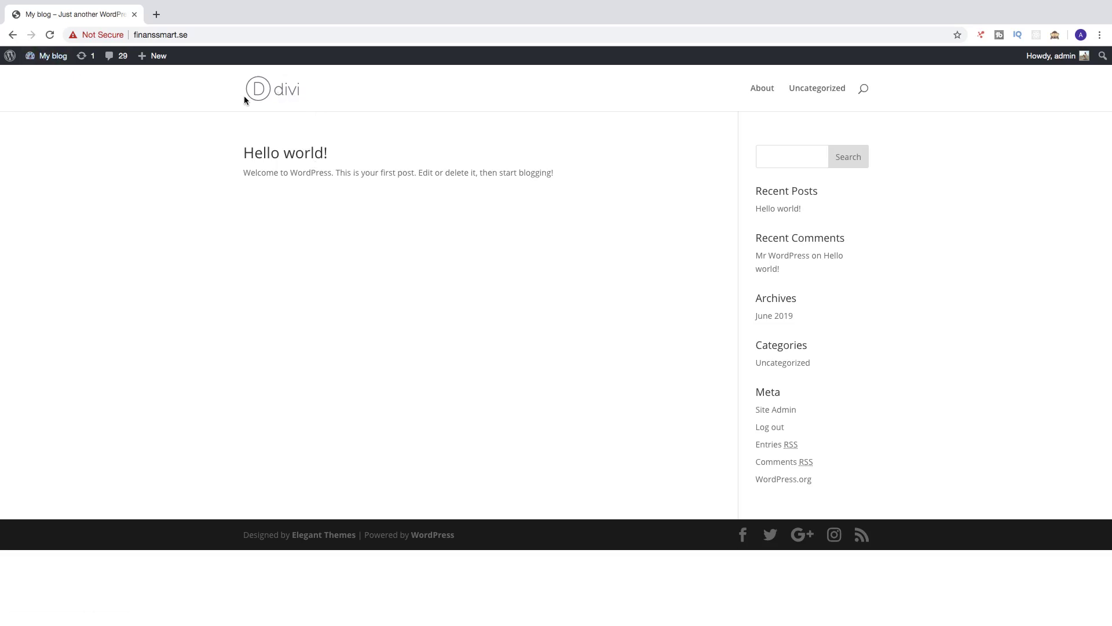
Go from the My blog admin Dashboard to Divi's Theme Options General tab
mouse_move(49, 56)
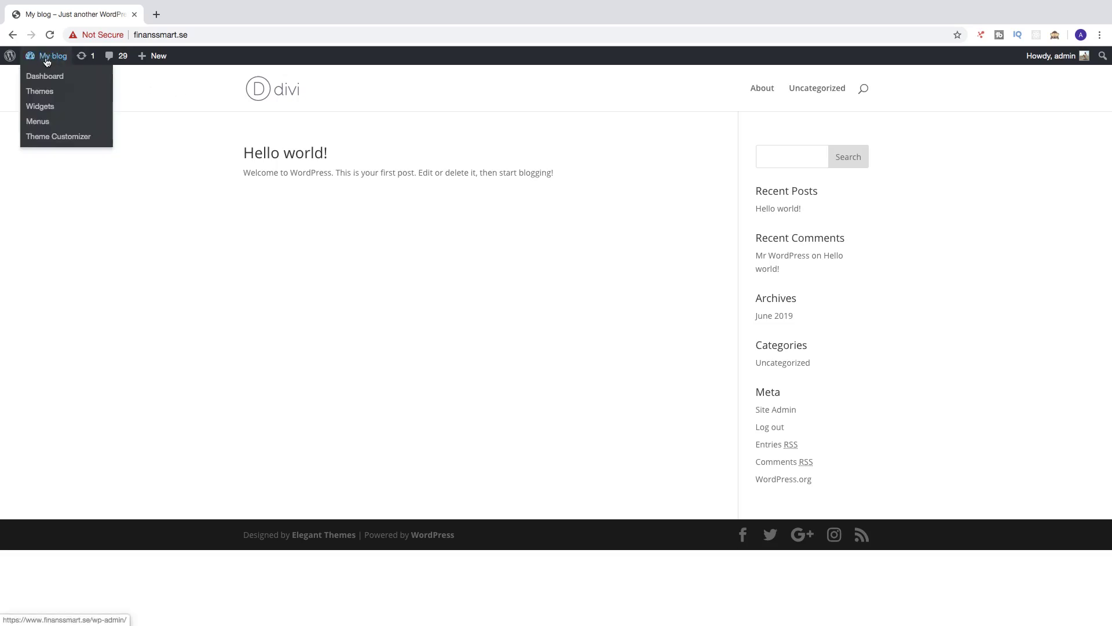
click(46, 77)
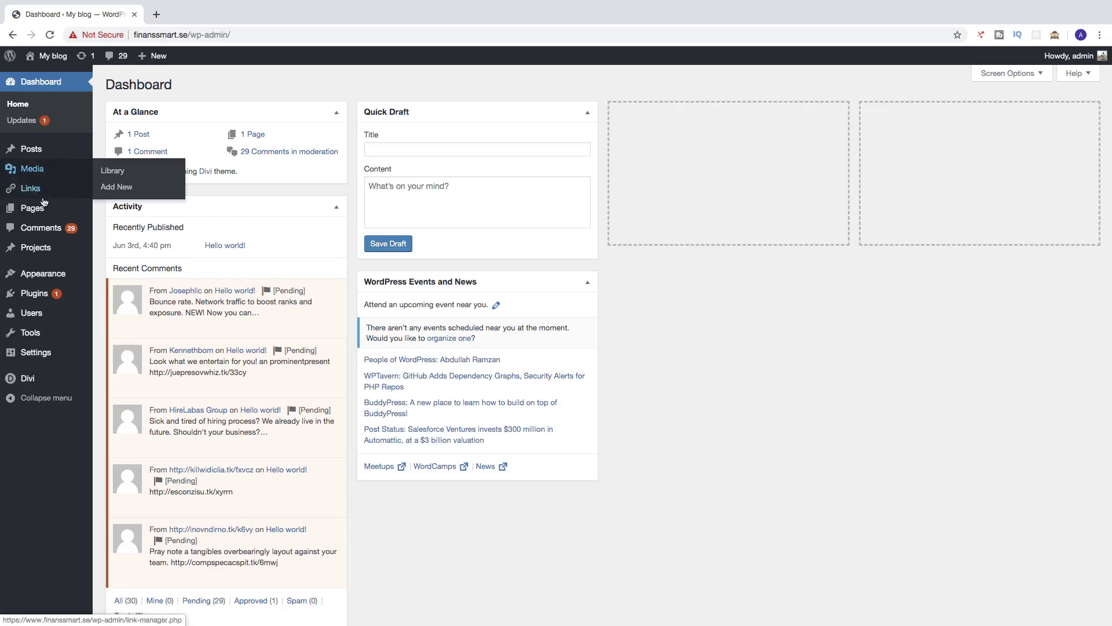
mouse_move(66, 215)
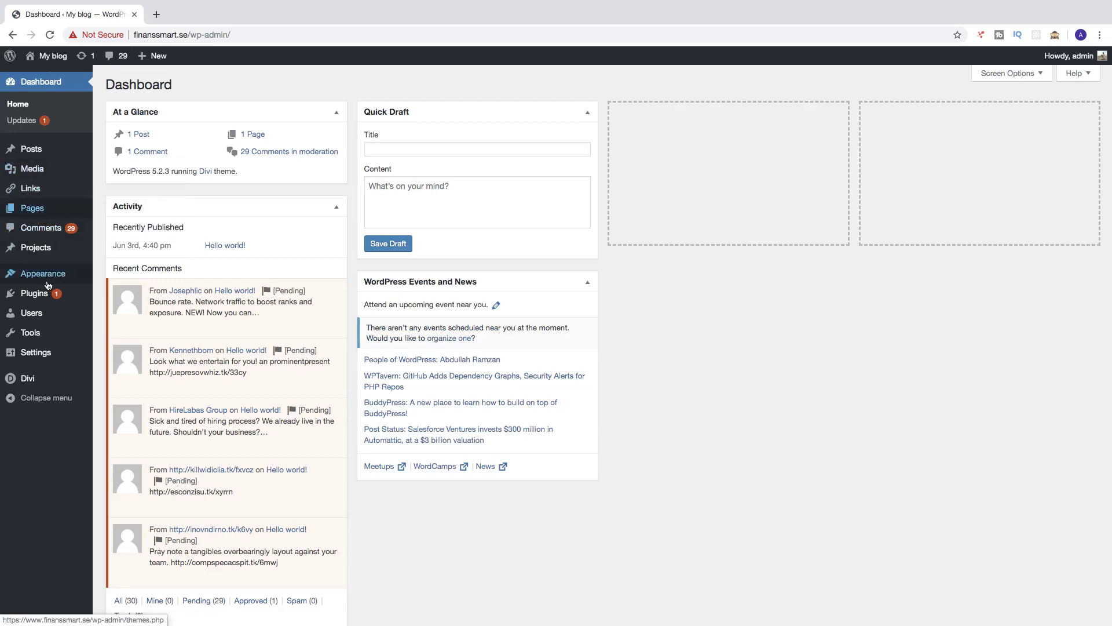
mouse_move(26, 381)
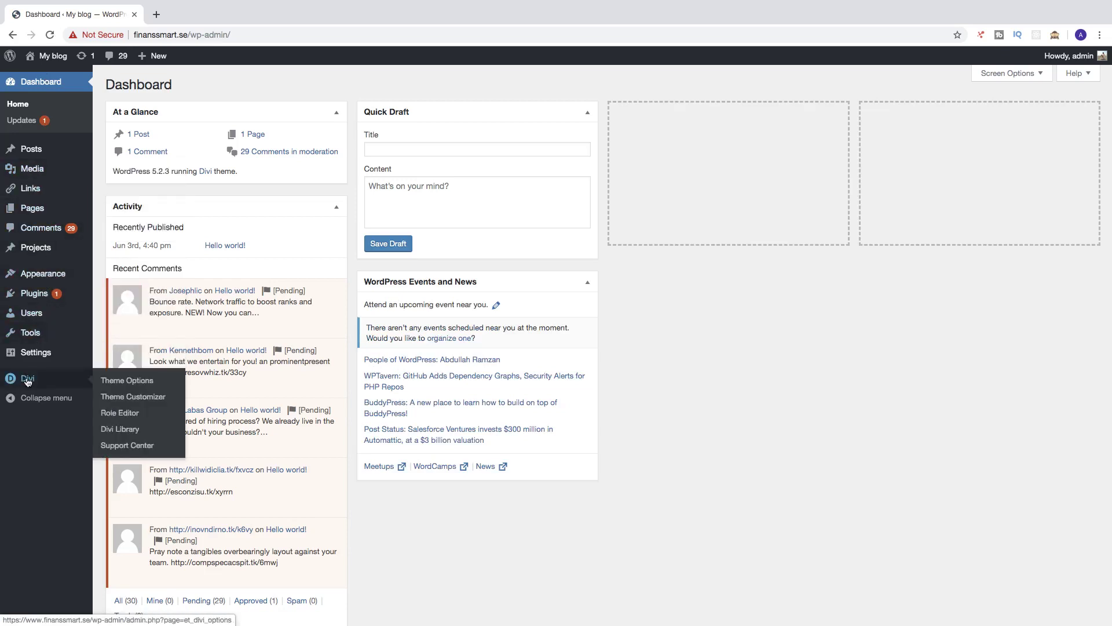
click(121, 382)
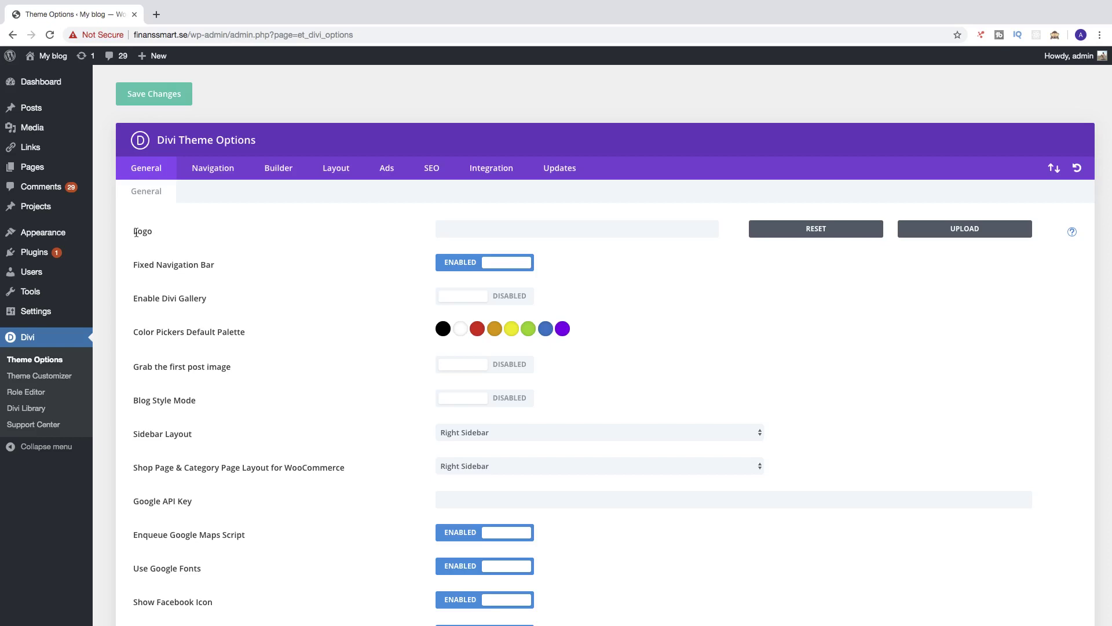
Upload the Waatzmedia1 jpg from the Desktop into the Media Library for the Logo field
click(968, 231)
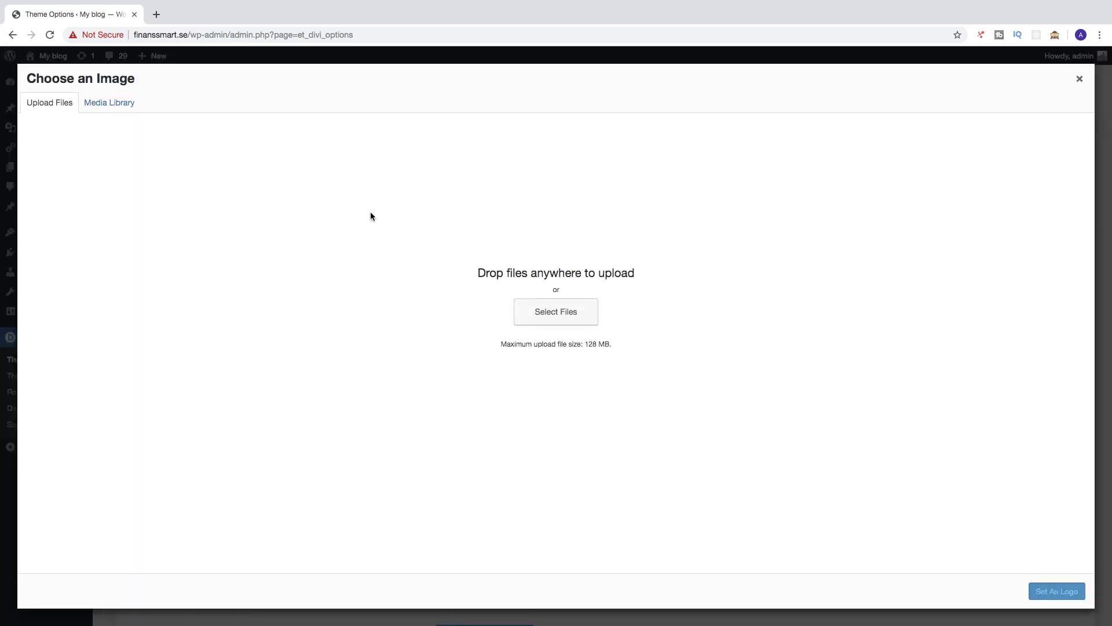
click(113, 107)
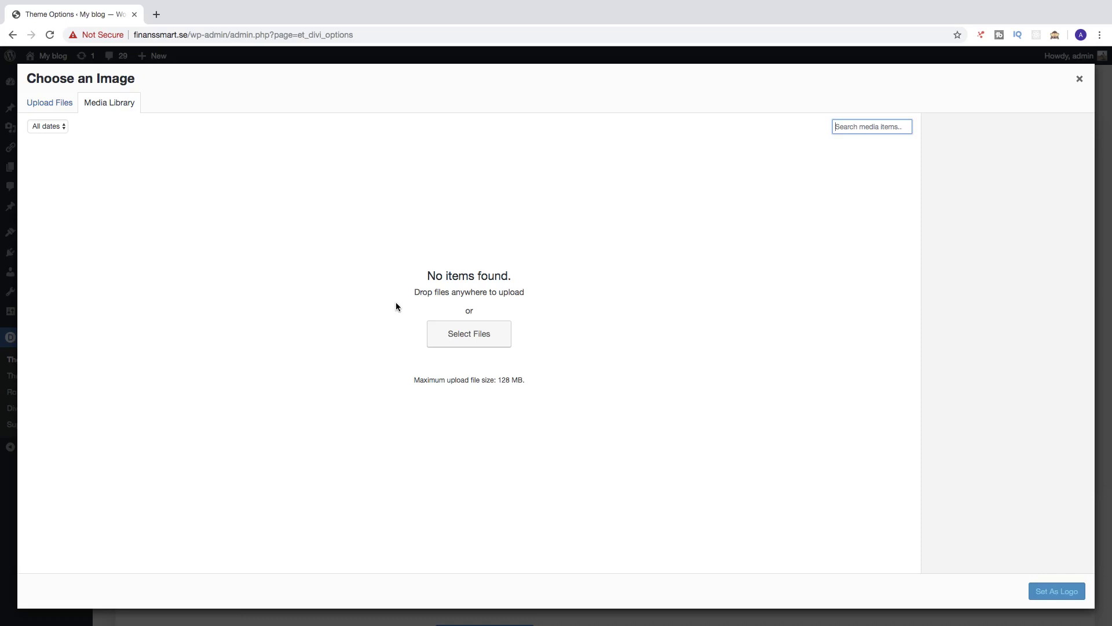
click(55, 108)
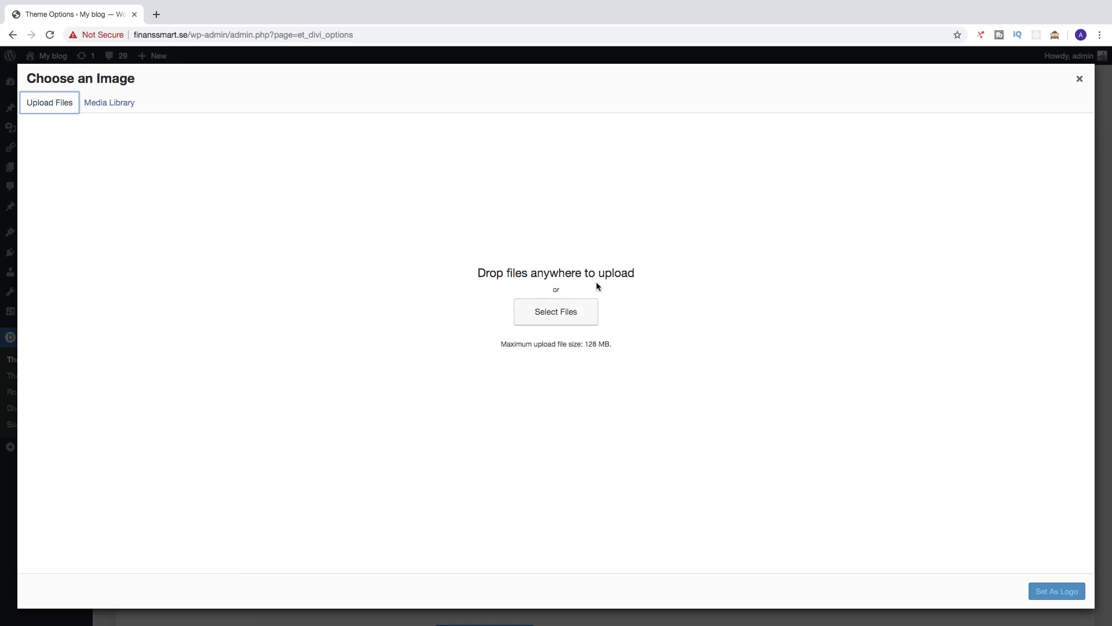
click(566, 311)
click(554, 319)
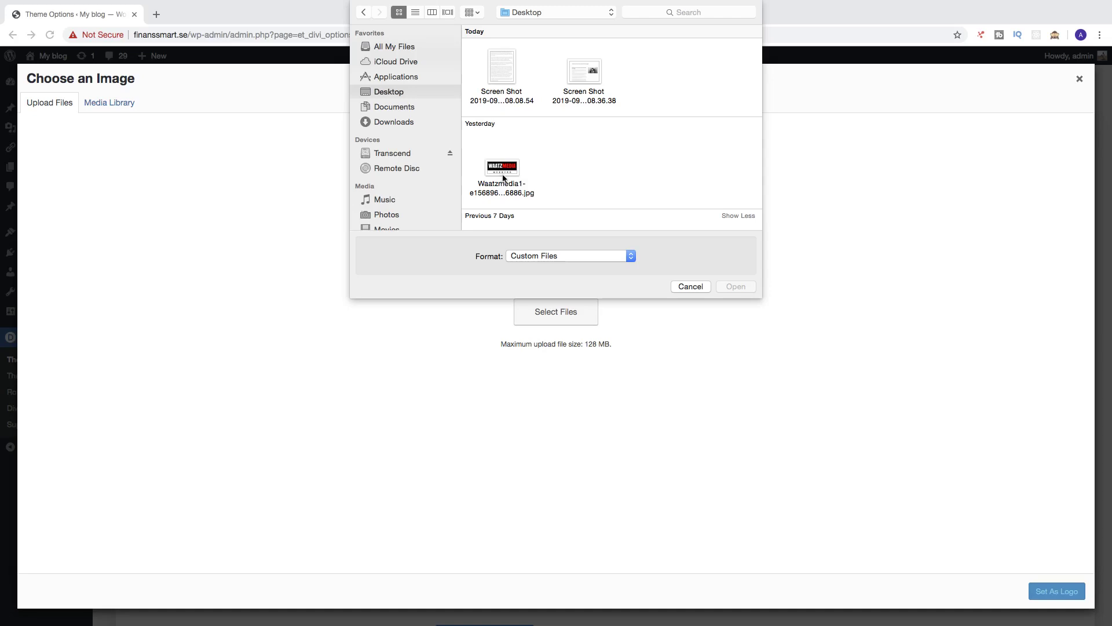
click(504, 171)
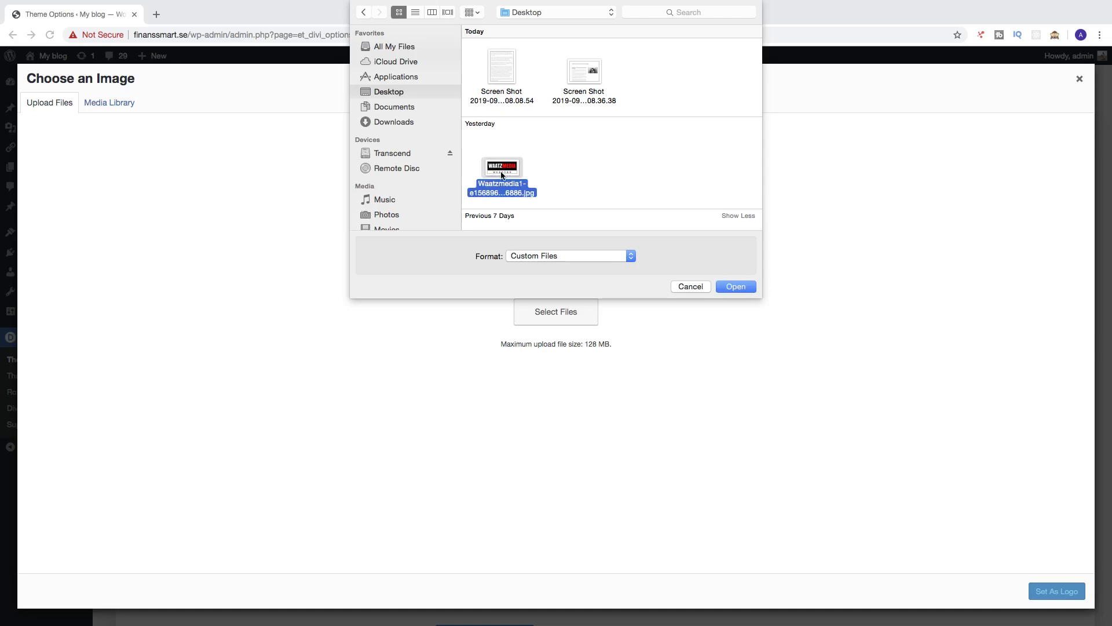
click(737, 286)
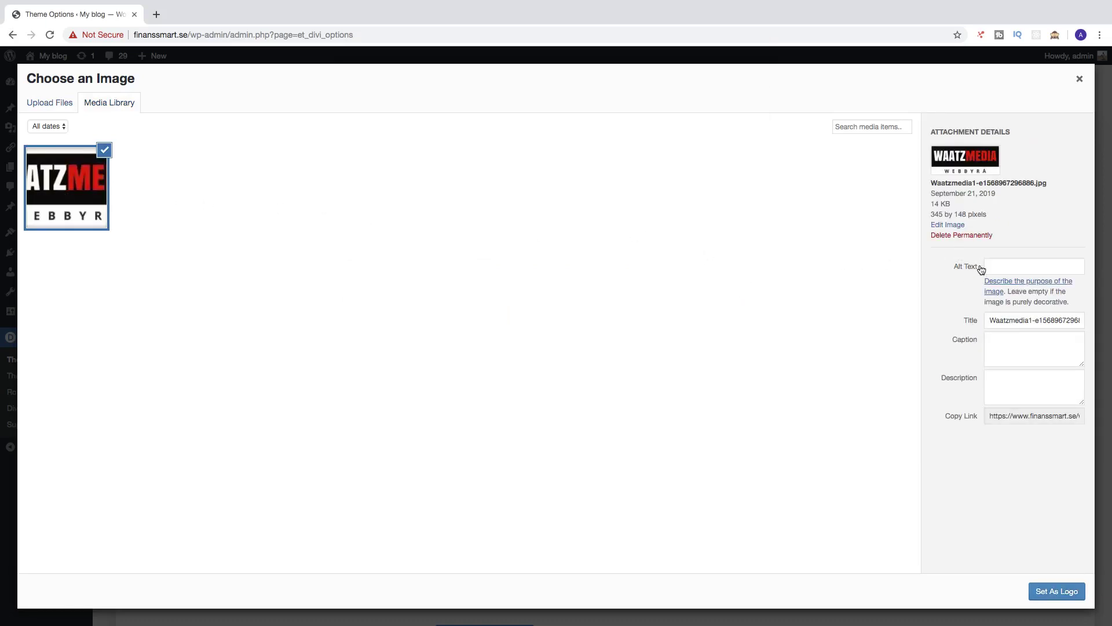
Give the uploaded image alt text and title 'Waatz Media' and set it as the logo
click(999, 268)
text(Waatz Media)
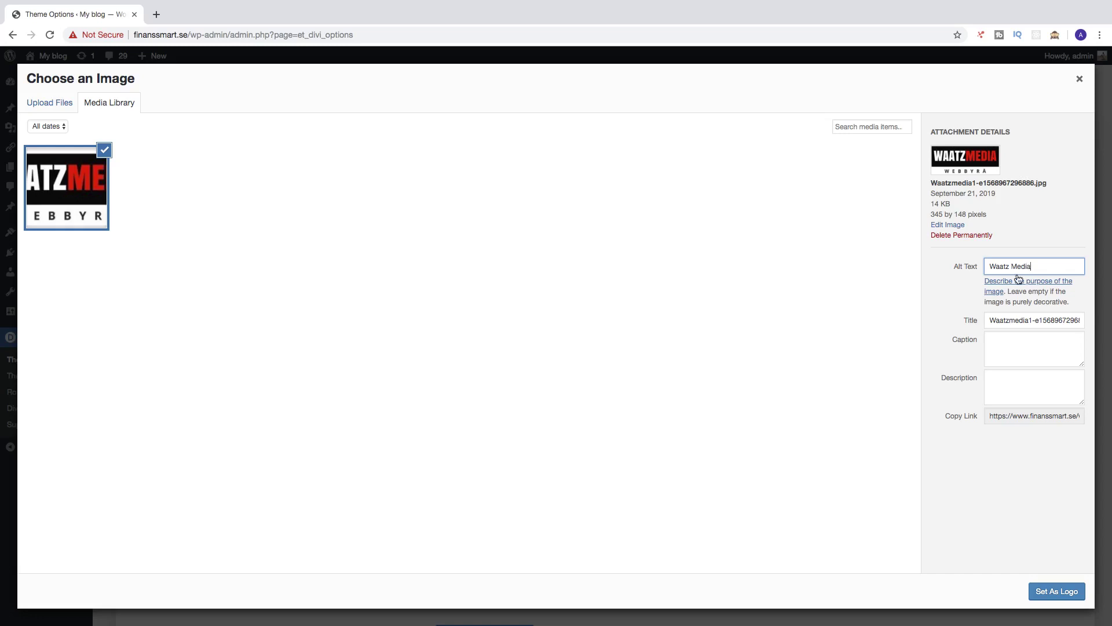
drag(990, 320, 1104, 323)
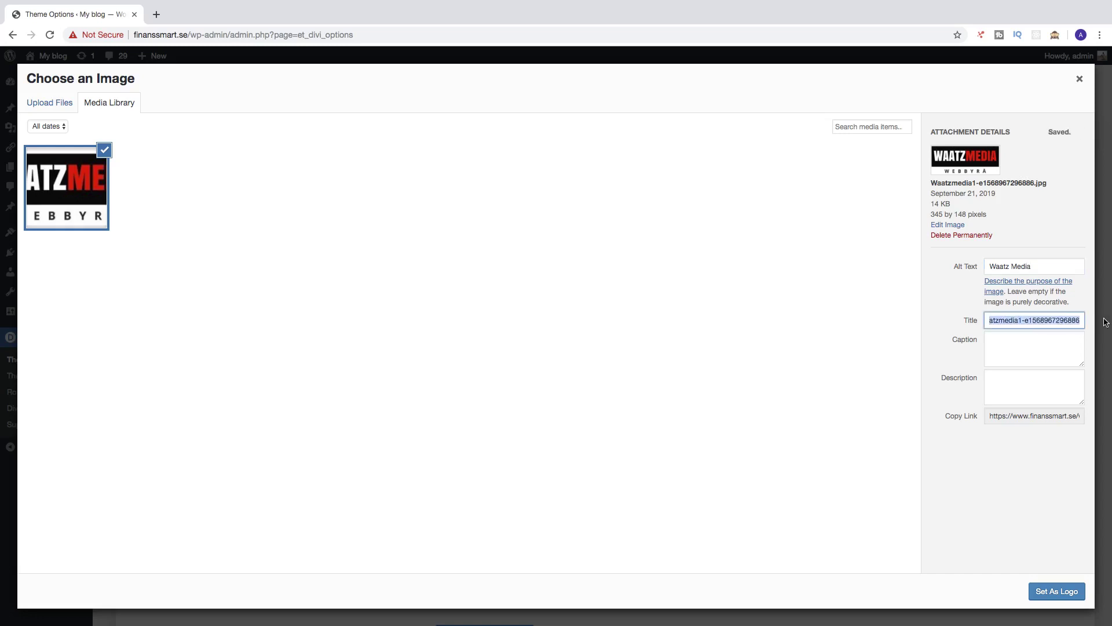
text(Waatz Media)
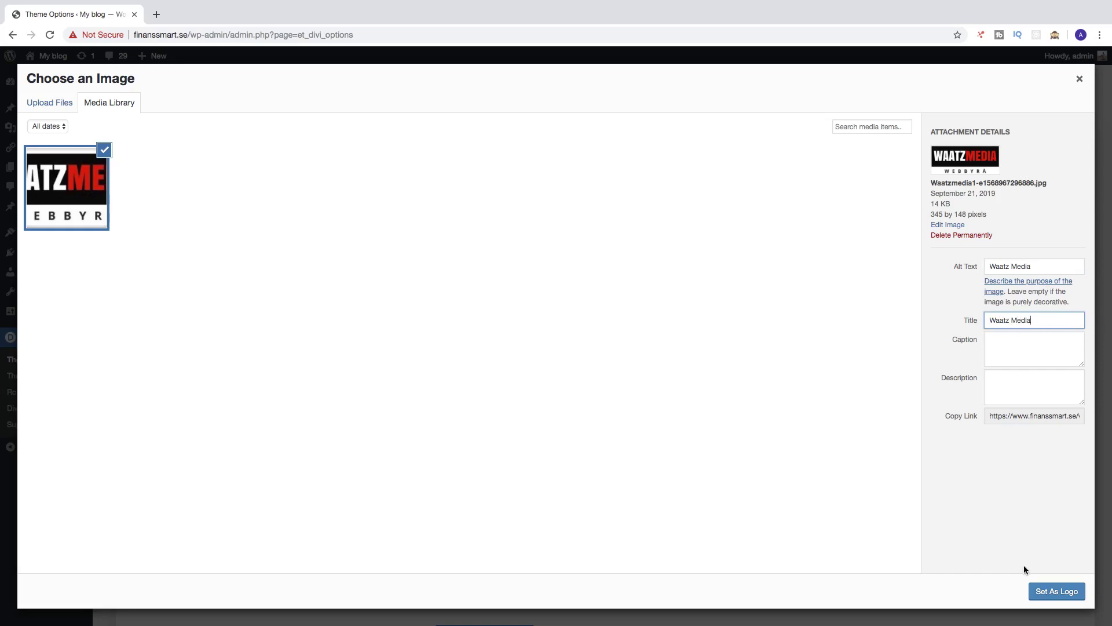
click(1052, 596)
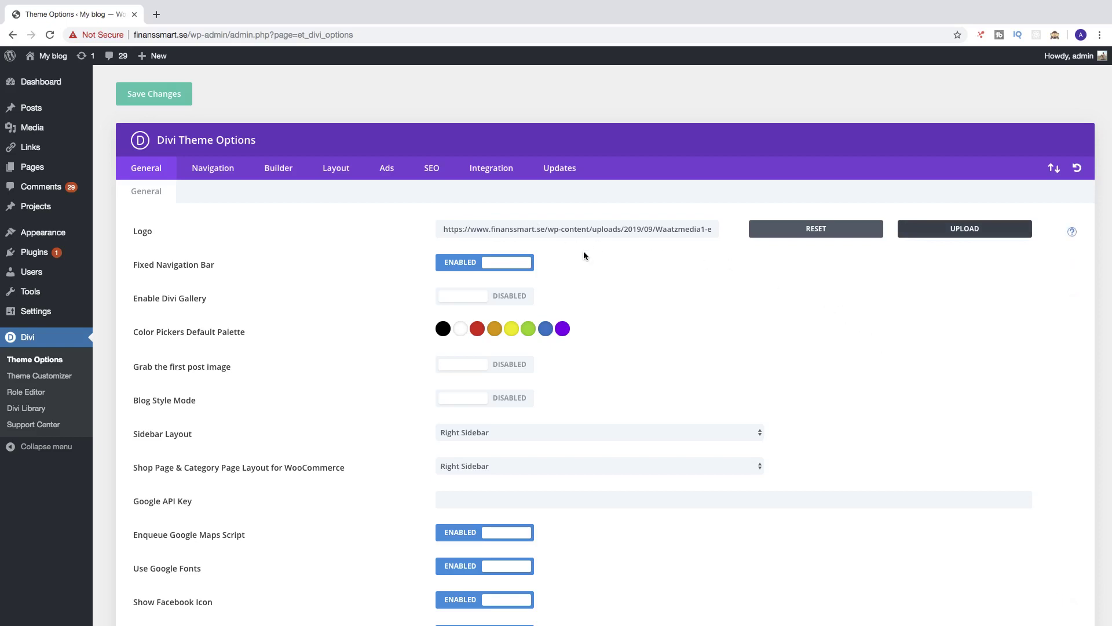
Save the Divi Theme Options and view the front page showing the WAATZMEDIA logo
scroll(591, 290, down, 20)
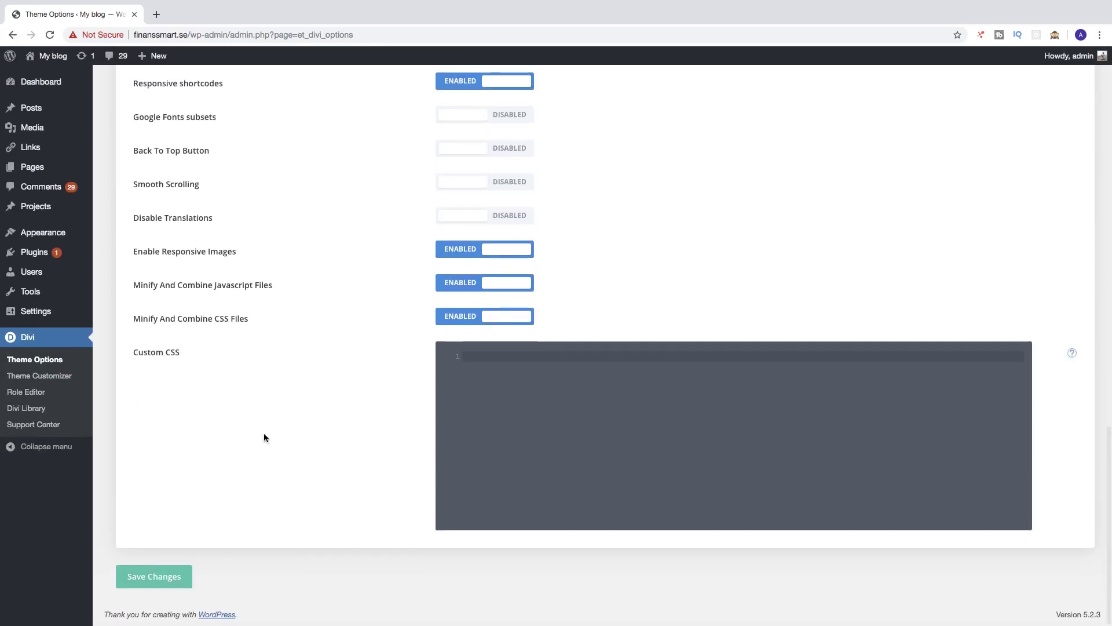
click(155, 584)
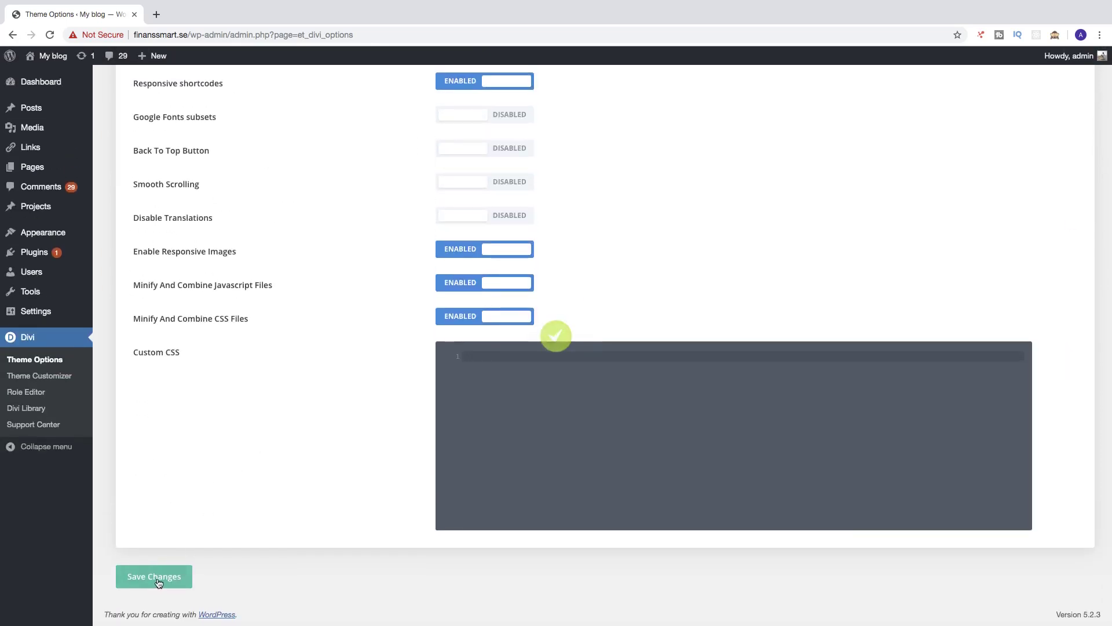
scroll(163, 582, up, 1)
scroll(163, 582, up, 10)
mouse_move(51, 59)
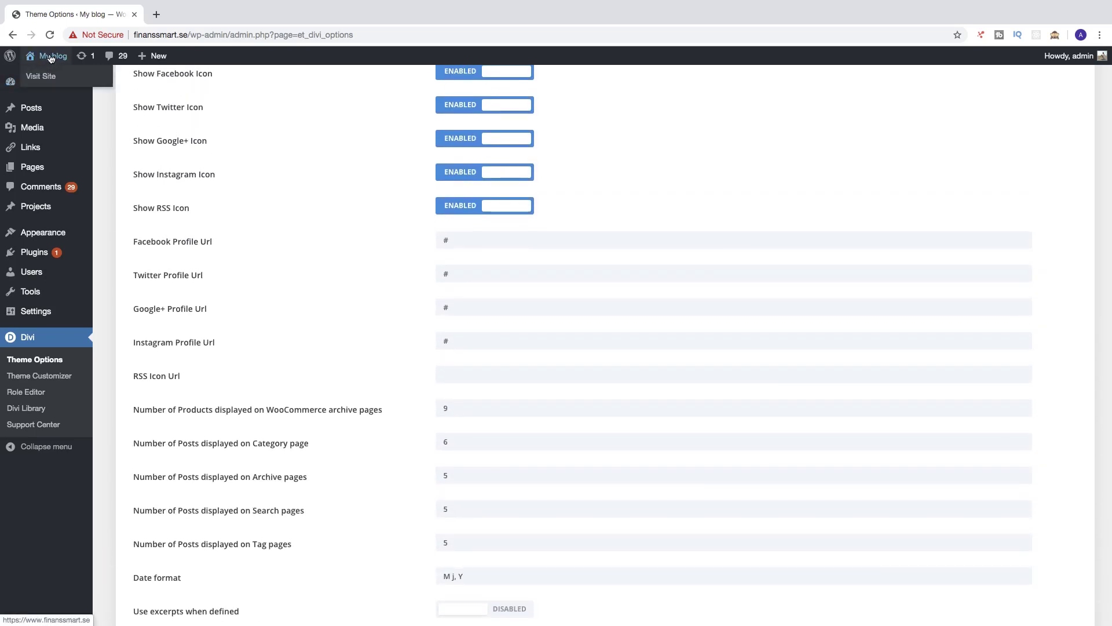
click(58, 56)
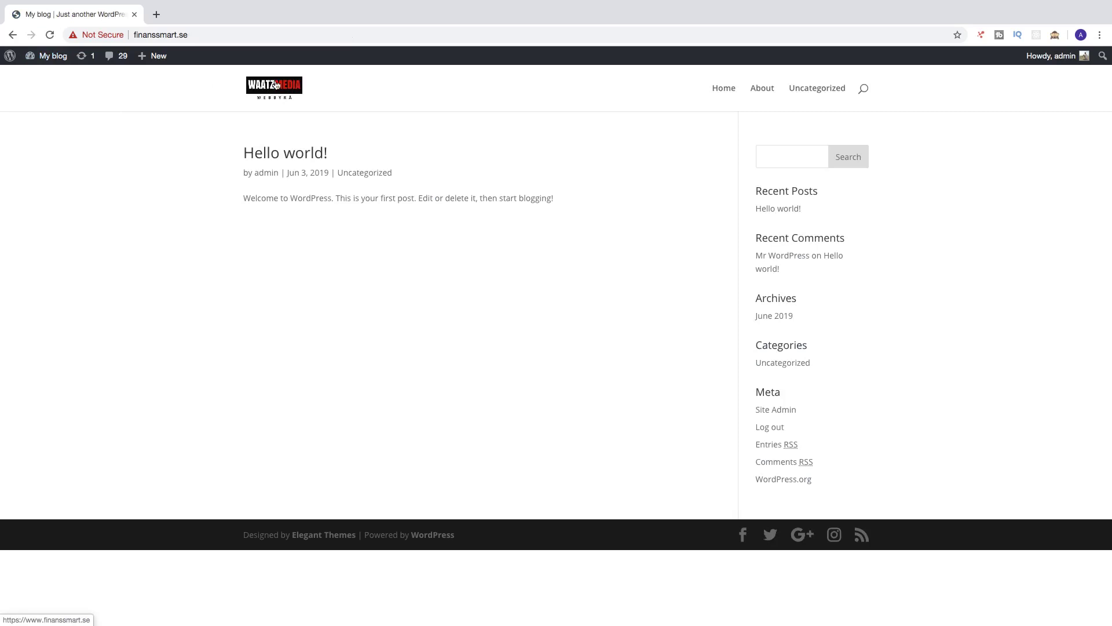
Open the Theme Customizer from the My blog menu at Header & Navigation
mouse_move(54, 60)
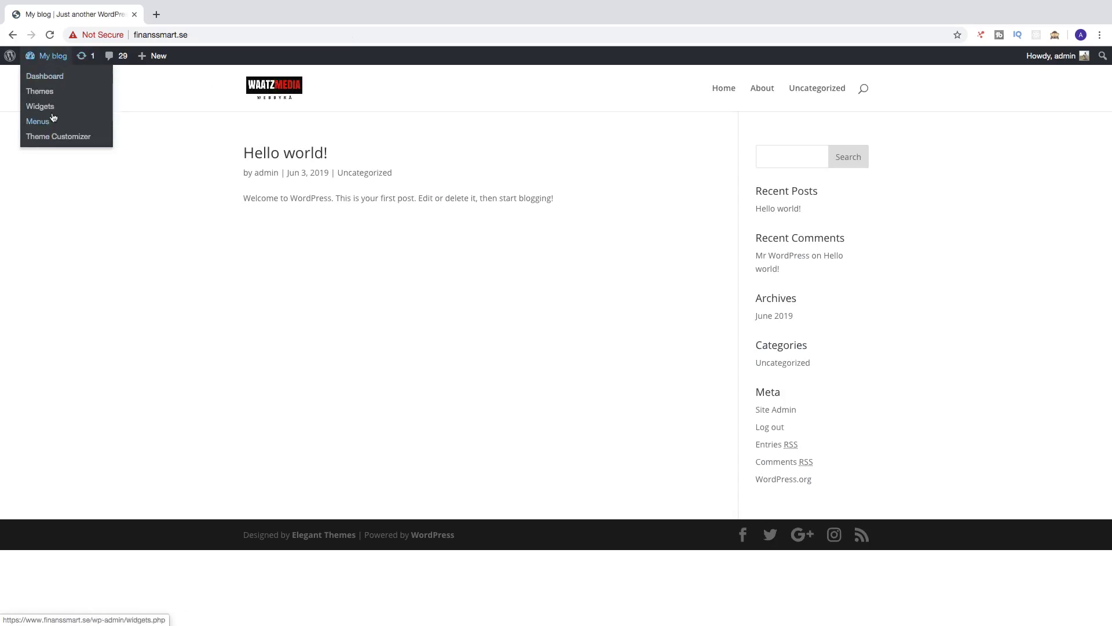
click(51, 140)
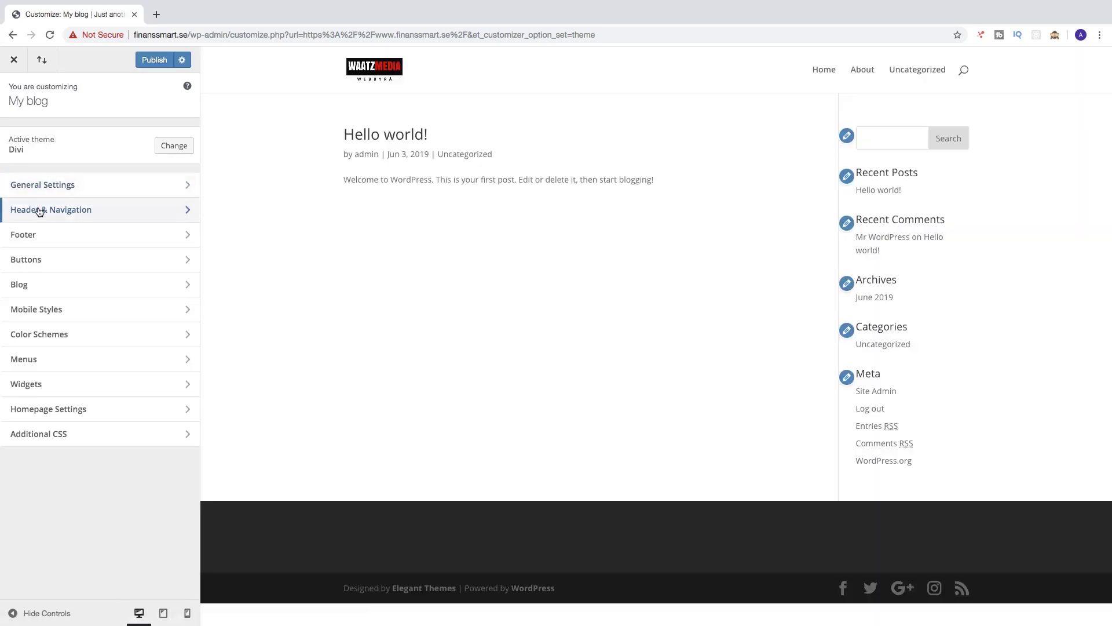
click(45, 211)
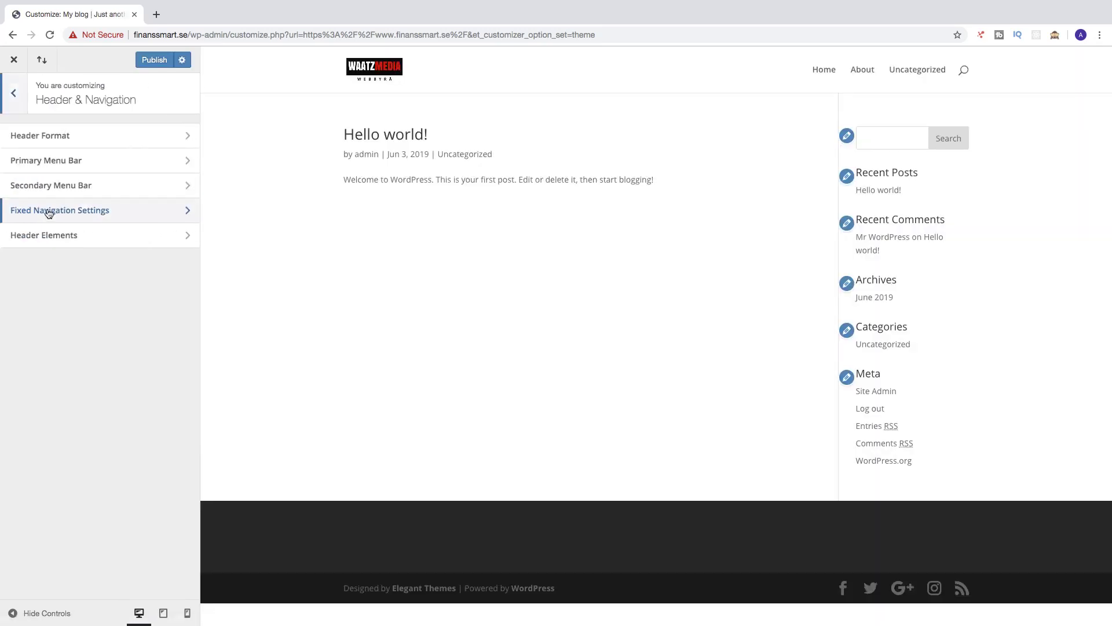
Preview the Centered, Centered Inline Logo, Slide In and Fullscreen header styles in Header Format
click(46, 142)
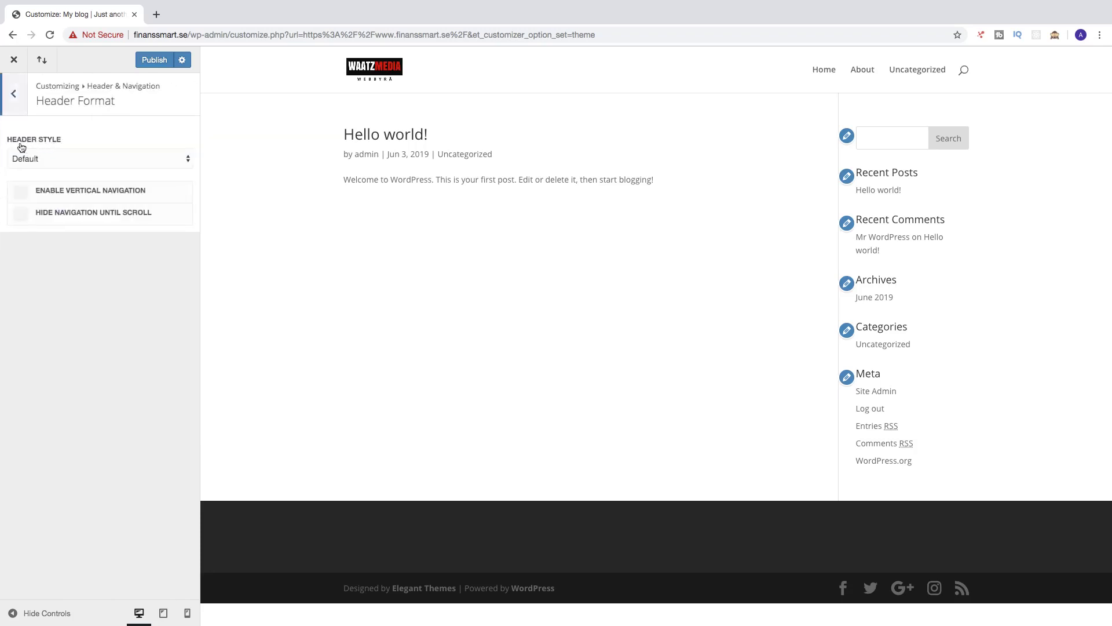
click(57, 158)
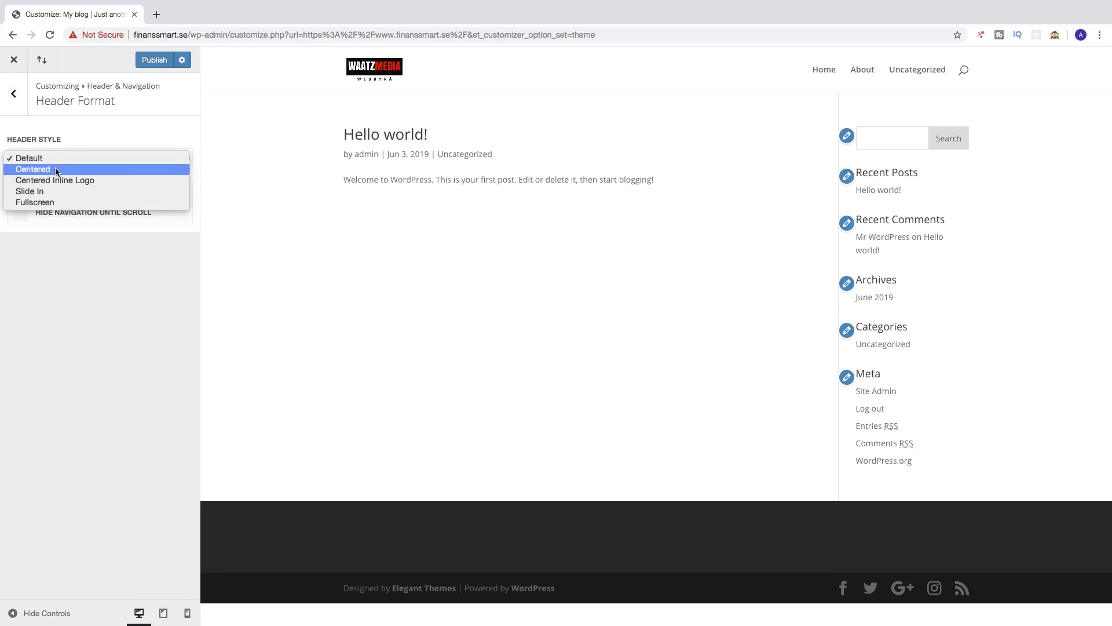
click(56, 169)
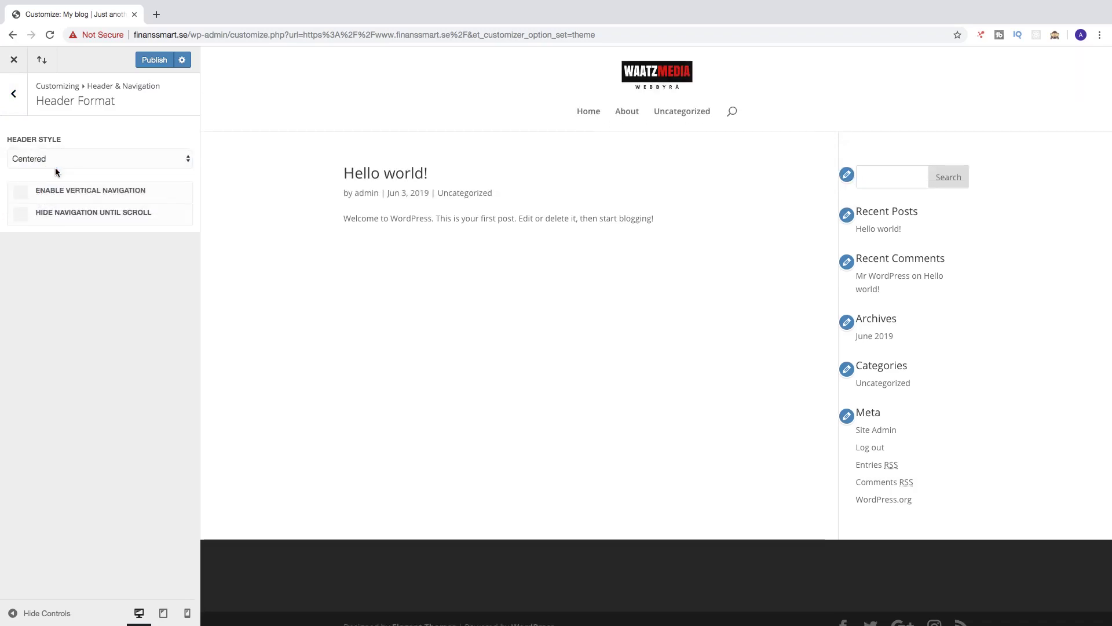
click(55, 167)
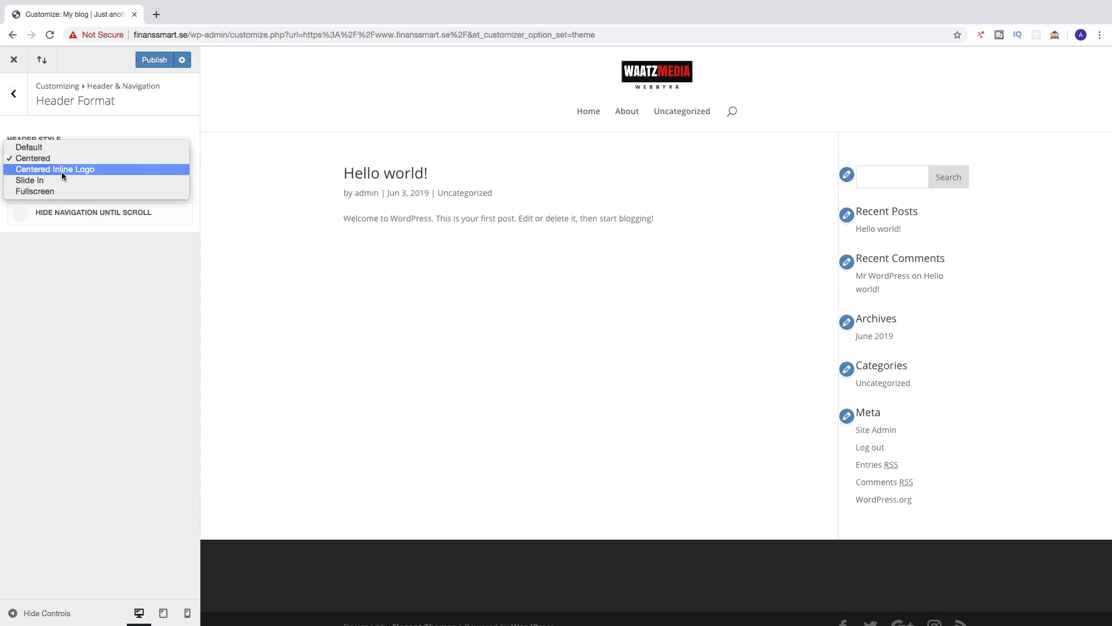
click(66, 170)
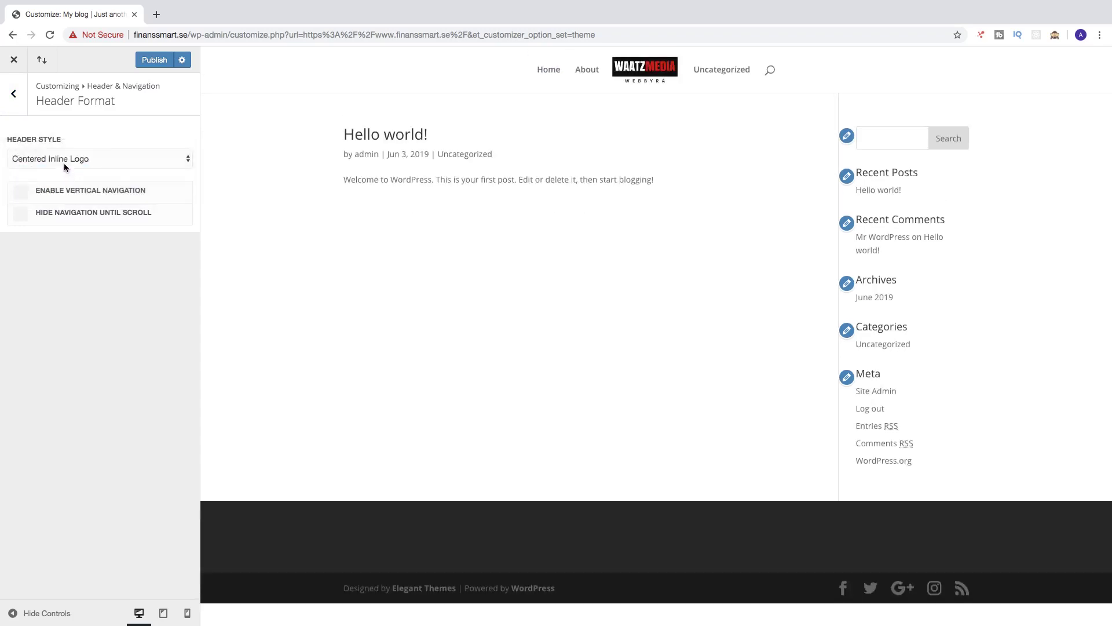
click(63, 166)
click(64, 169)
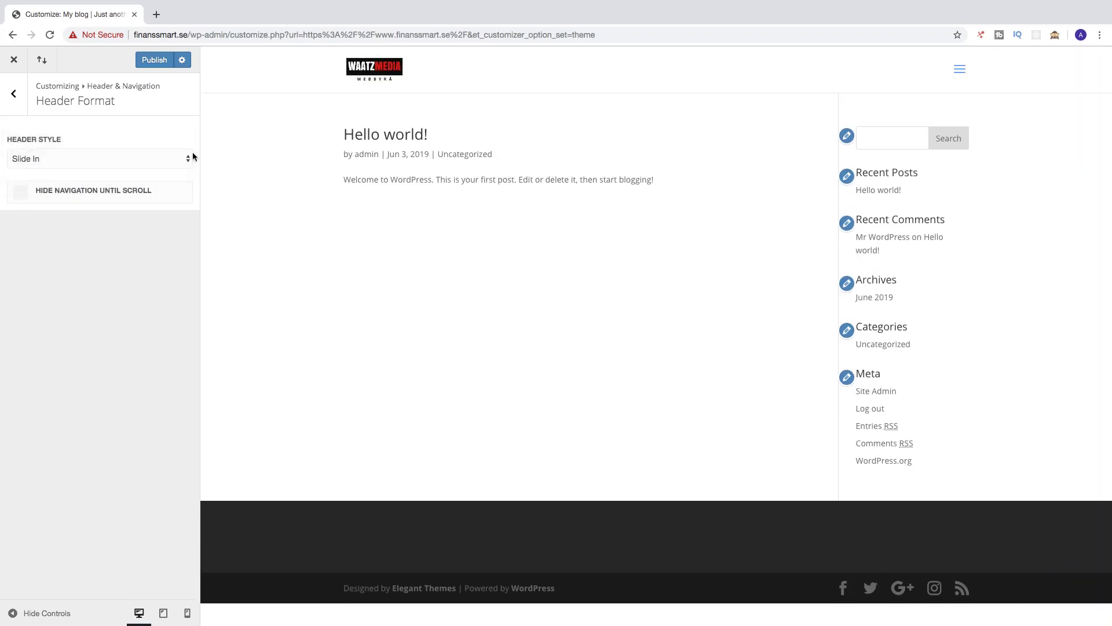
click(144, 155)
click(117, 169)
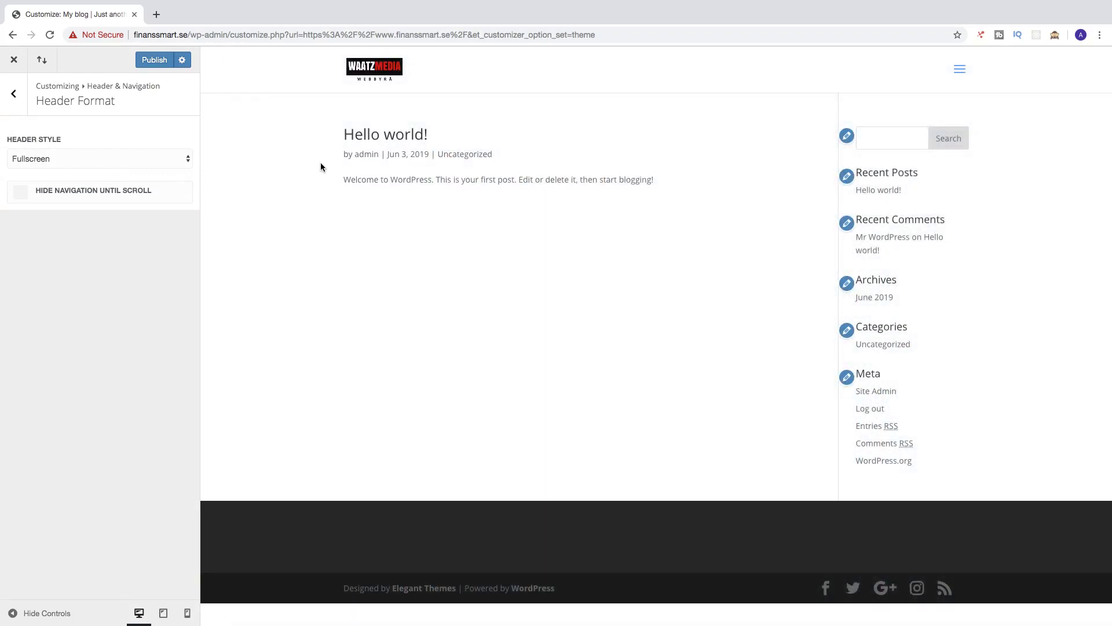
Keep the Default header style and publish the change
click(155, 159)
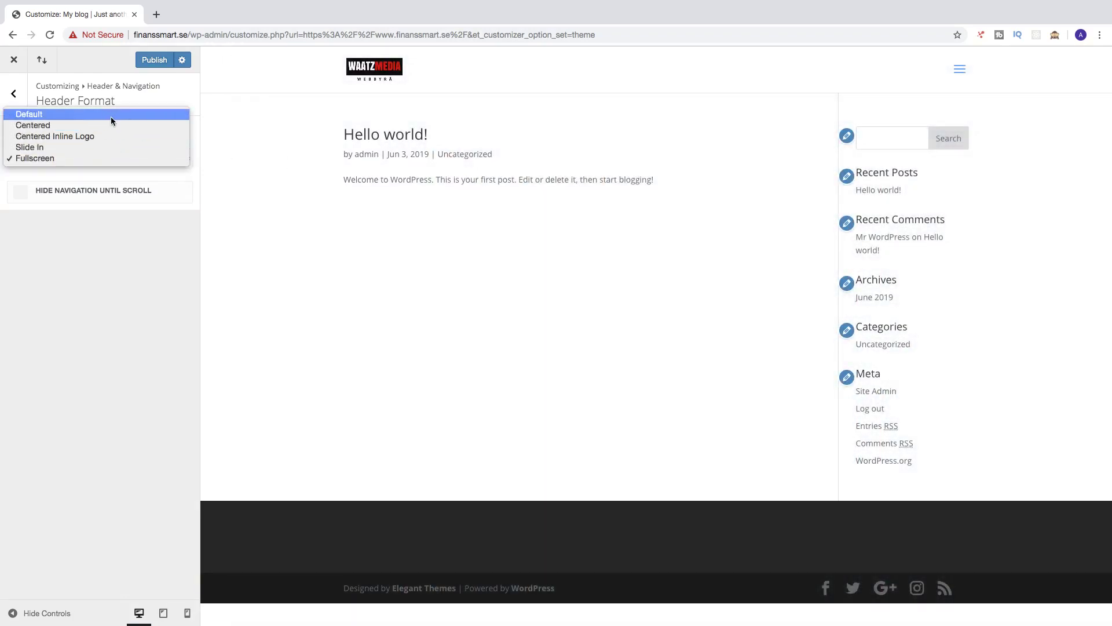
key(Escape)
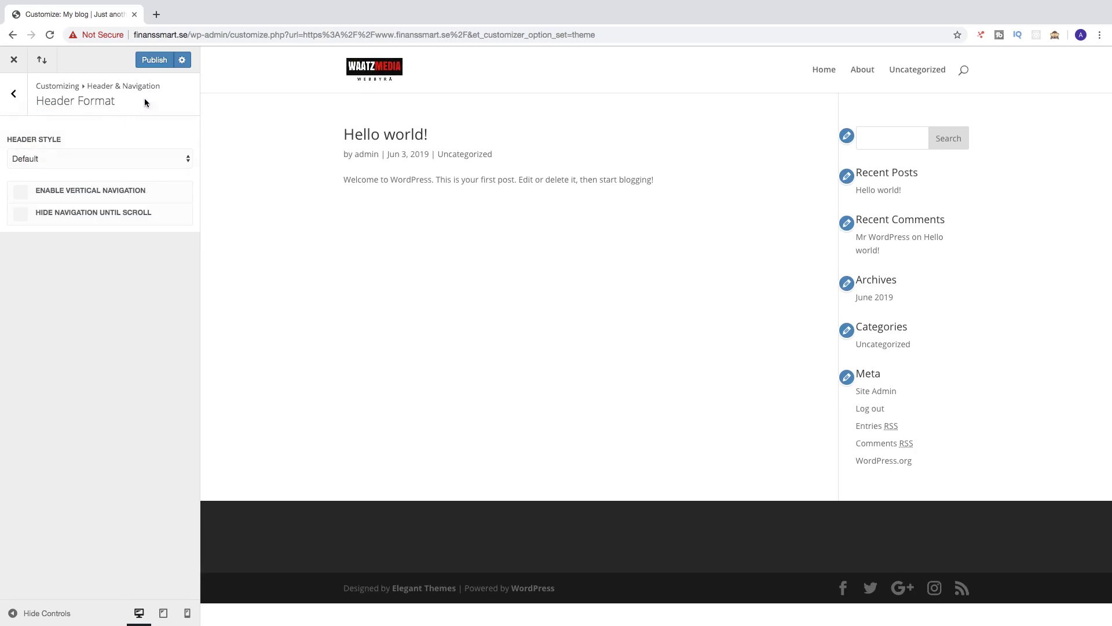
click(155, 68)
click(15, 95)
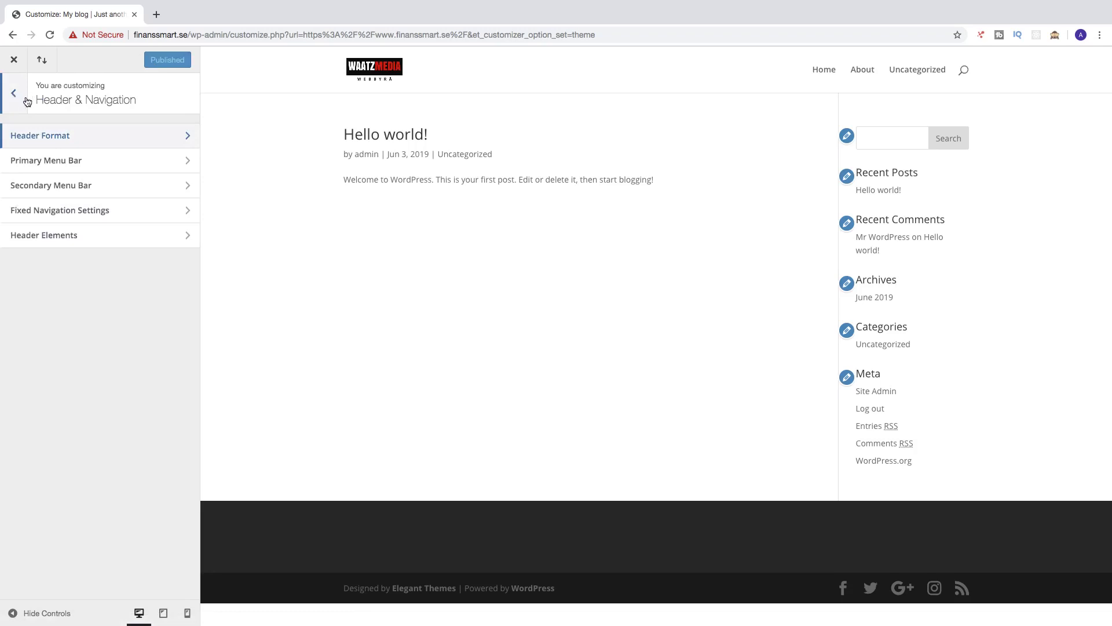
Raise the Primary Menu Bar's Logo Max Height from 54 to 80 and publish
click(46, 159)
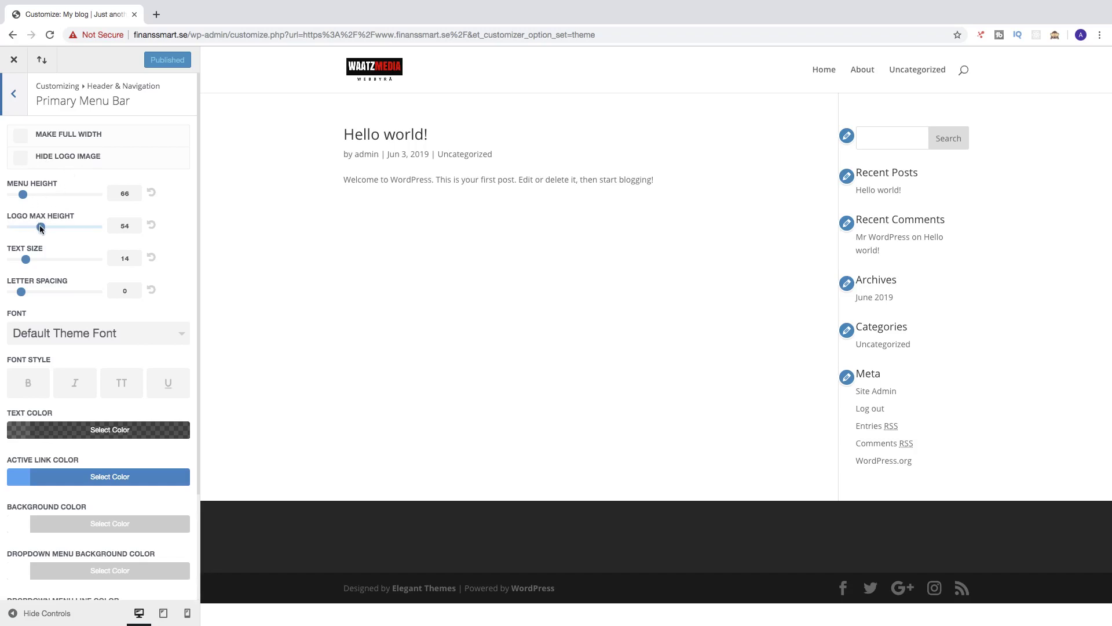
drag(41, 227, 74, 234)
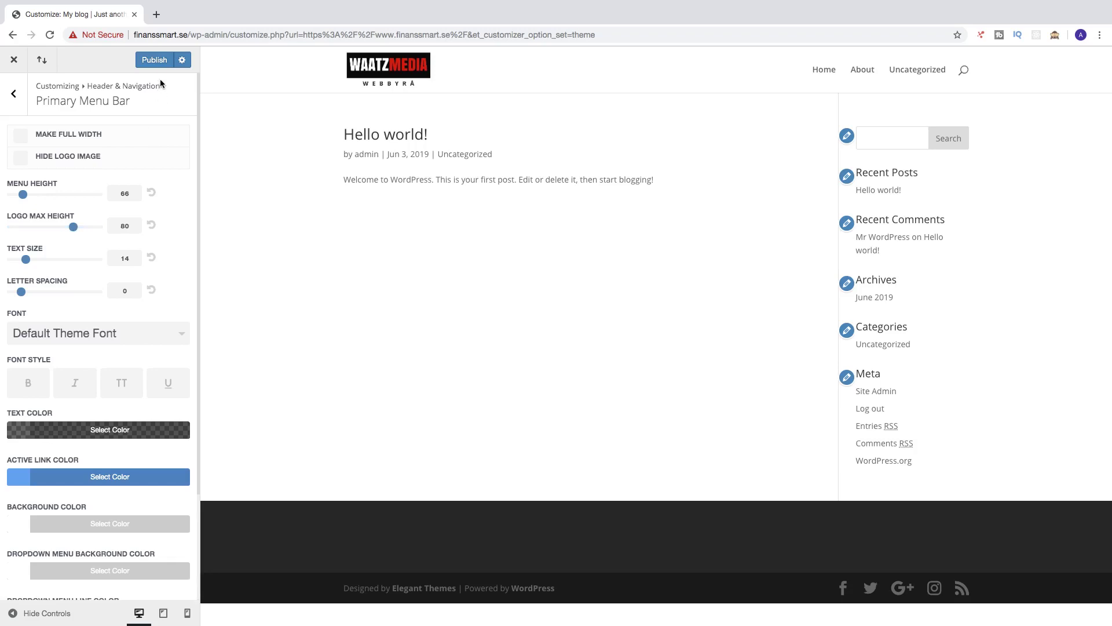
click(156, 60)
Close the Customizer to see the enlarged WAATZMEDIA logo on the live site
click(17, 62)
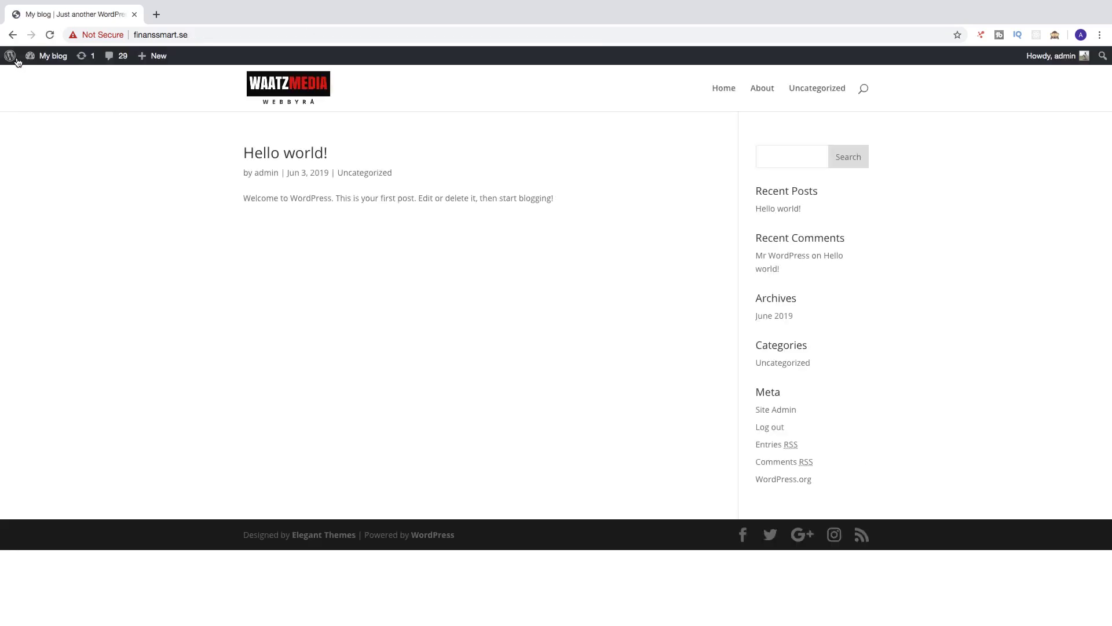